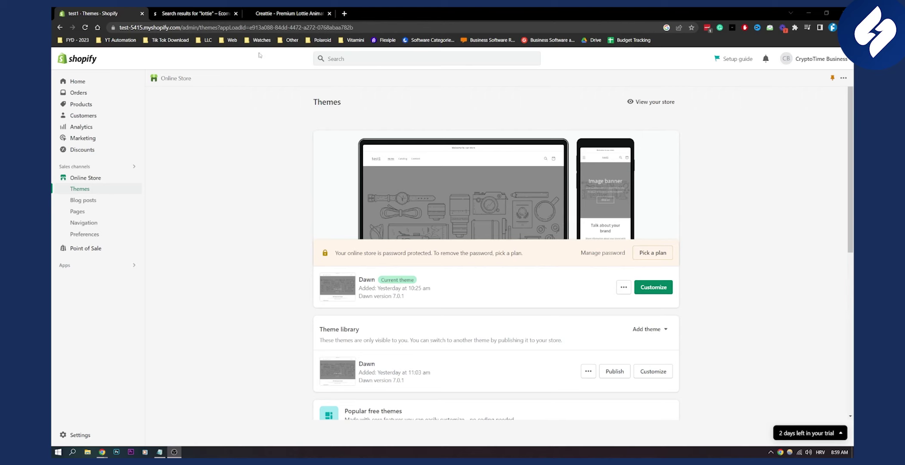
Step: In Creattie's free Animated Icons, open the Egg icon's detail page
{"action": "left_click", "coordinate": [270, 13]}
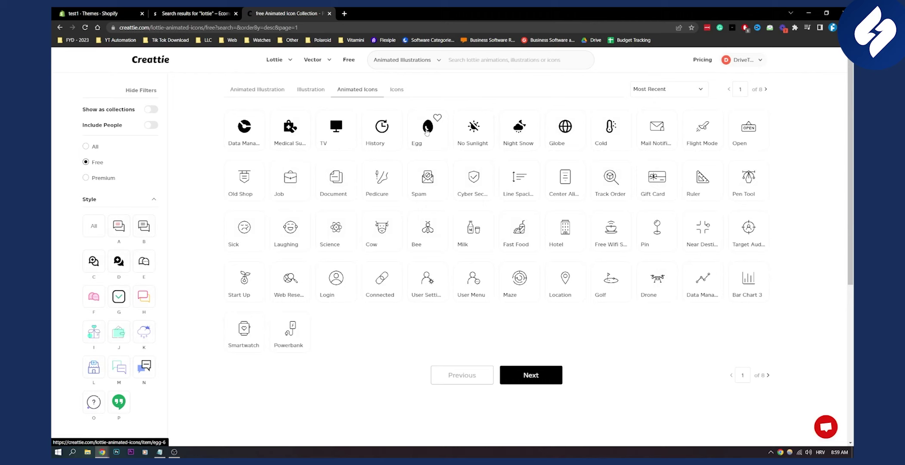
{"action": "left_click", "coordinate": [425, 132]}
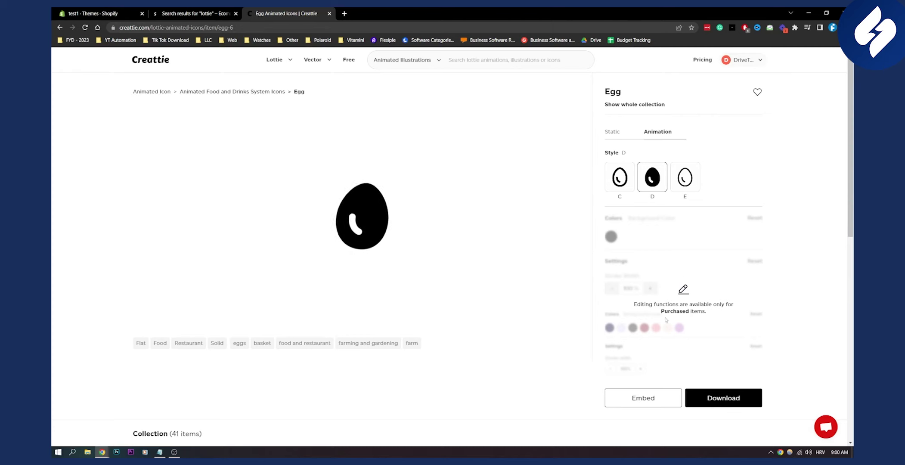
Step: Copy the egg's embed code at 250 px size with 0 ms delay, then return to Shopify
{"action": "left_click", "coordinate": [645, 402]}
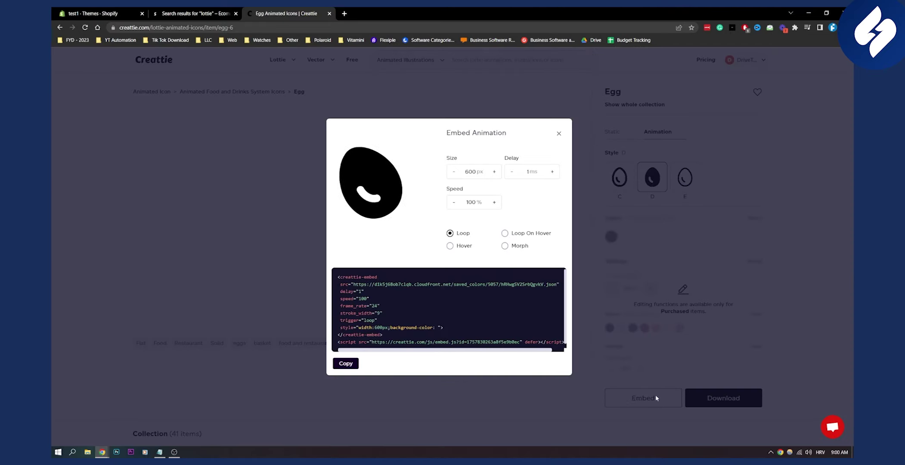
{"action": "left_click", "coordinate": [350, 365]}
{"action": "left_click", "coordinate": [455, 172]}
{"action": "left_click", "coordinate": [454, 172]}
{"action": "double_click", "coordinate": [470, 172]}
{"action": "type", "text": "250"}
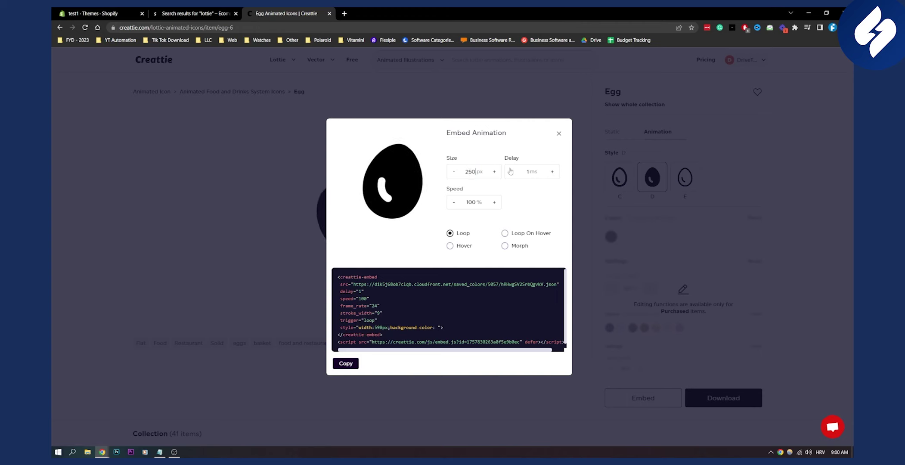
{"action": "left_click", "coordinate": [511, 172]}
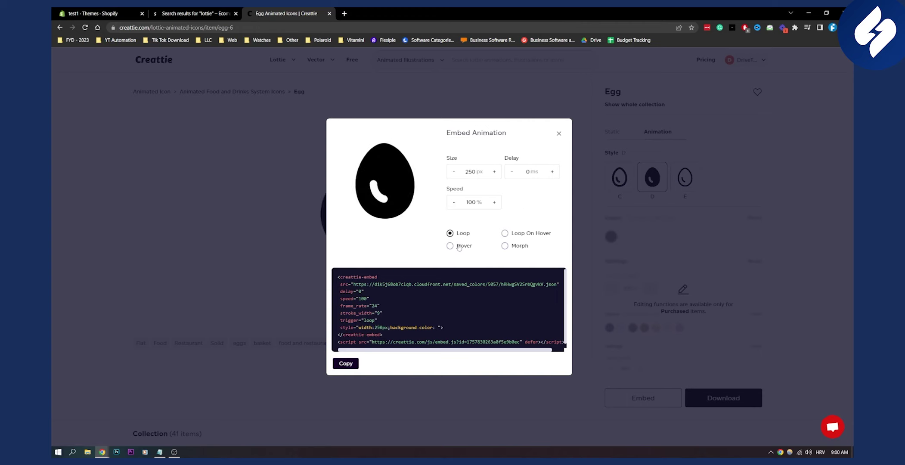
{"action": "left_click", "coordinate": [347, 365]}
{"action": "left_click", "coordinate": [138, 10]}
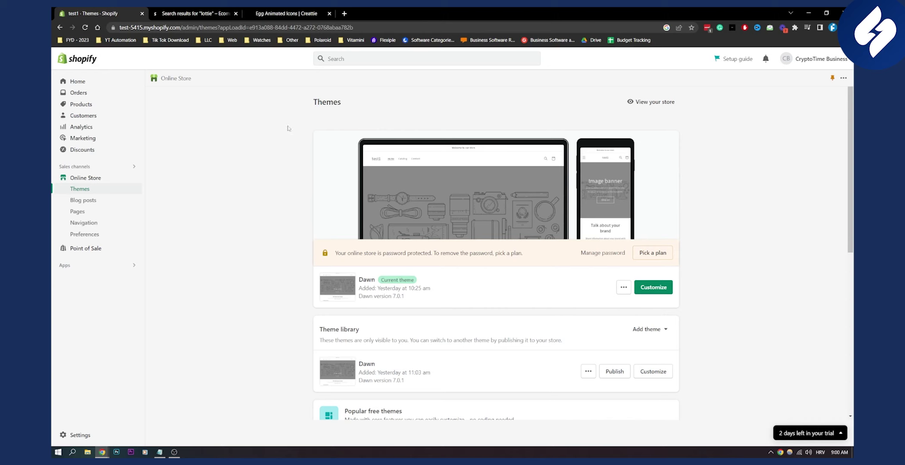
Step: Search the Shopify admin for 'lottie' to bring up matching App Store apps
{"action": "left_click", "coordinate": [364, 63]}
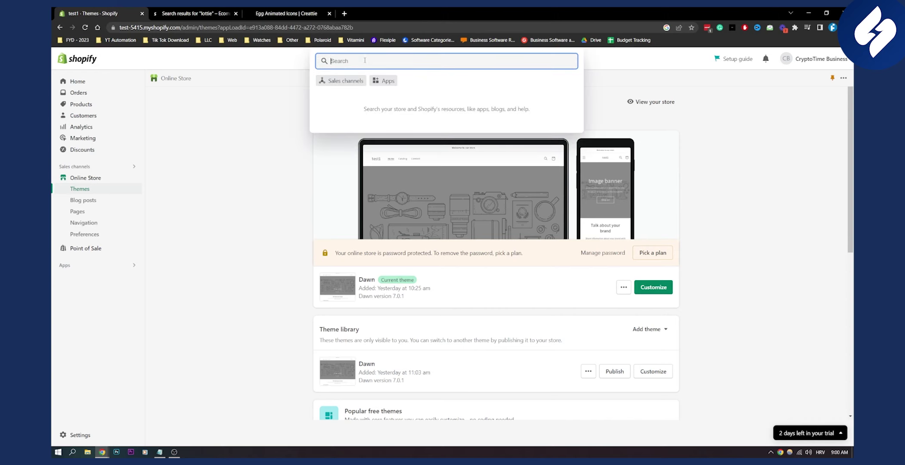
{"action": "type", "text": "lottie"}
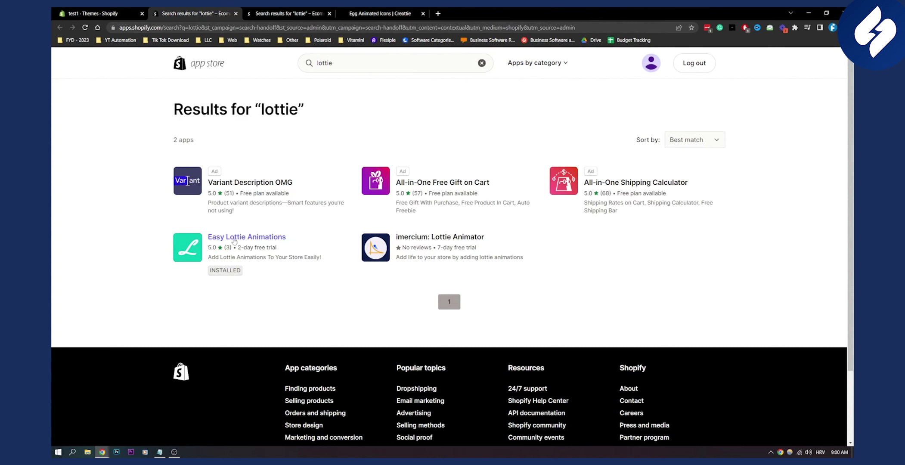
Step: Review the Easy Lottie Animations listing: $14.95/month, 2-day trial, already installed
{"action": "left_click", "coordinate": [229, 240]}
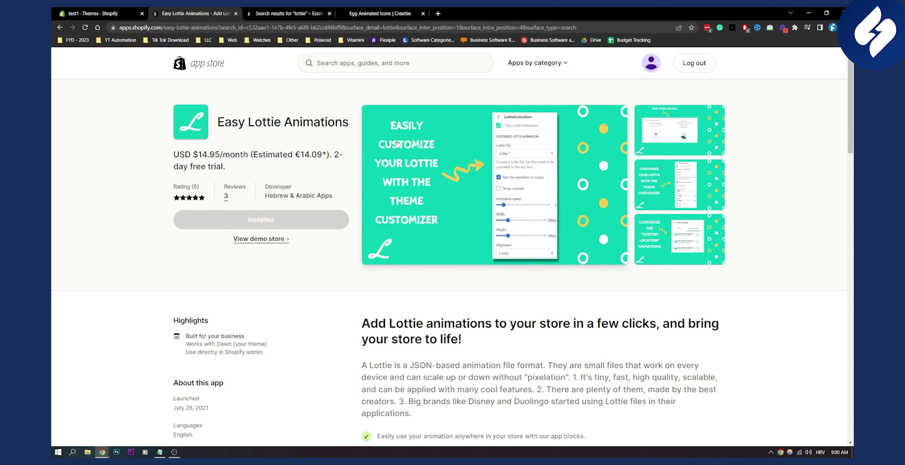
{"action": "key", "text": "alt+Tab"}
{"action": "scroll", "coordinate": [148, 203], "scroll_direction": "down", "scroll_amount": 8}
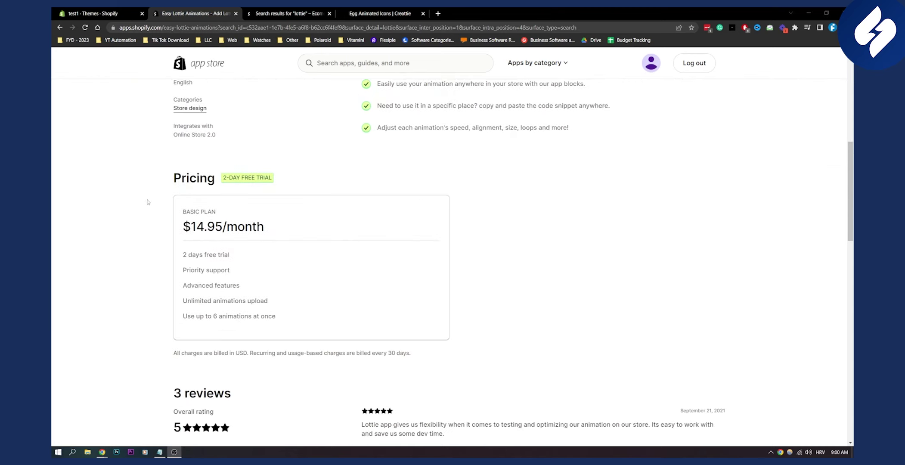
{"action": "scroll", "coordinate": [145, 200], "scroll_direction": "down", "scroll_amount": 5}
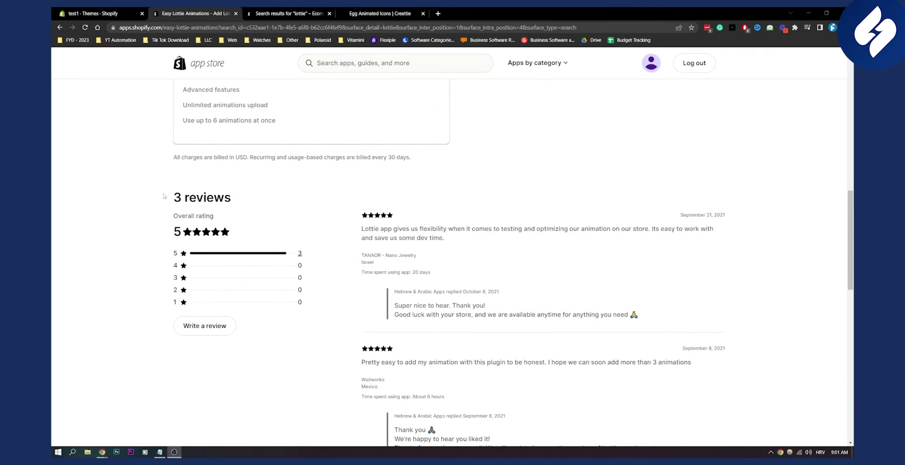
{"action": "scroll", "coordinate": [171, 197], "scroll_direction": "up", "scroll_amount": 13}
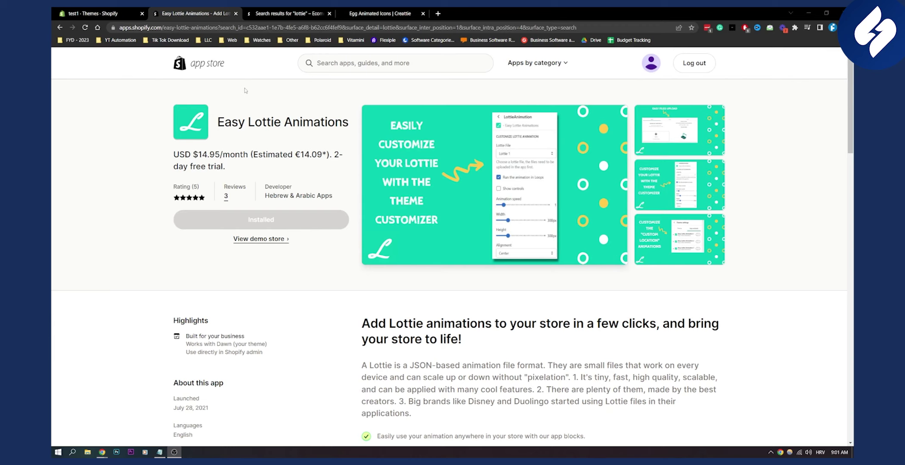
Step: Customize the Dawn theme and add a Custom Liquid section below the image banner
{"action": "key", "text": "ctrl+1"}
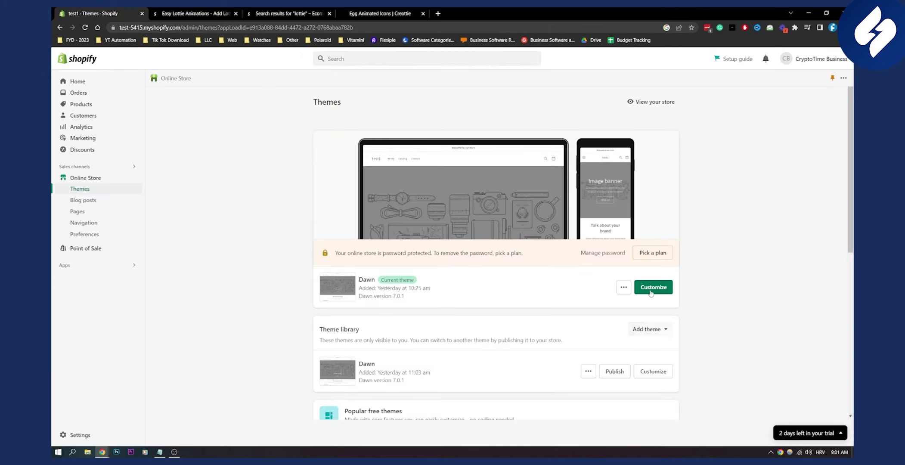
{"action": "left_click", "coordinate": [652, 290]}
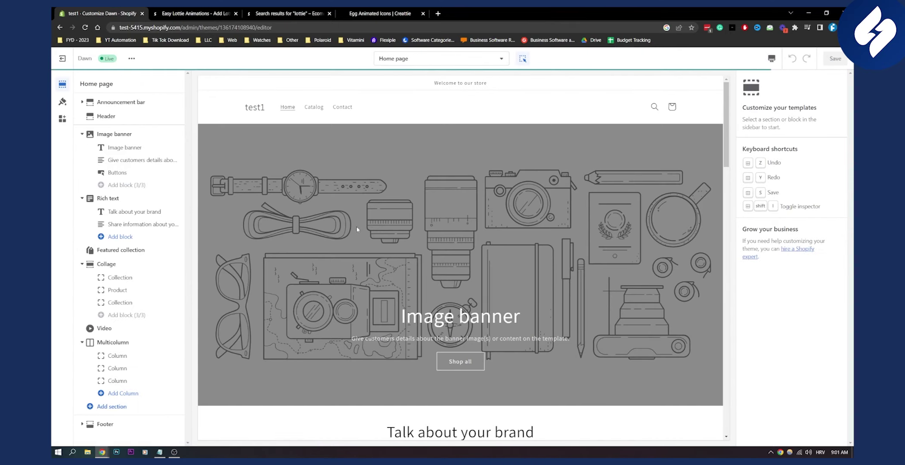
{"action": "scroll", "coordinate": [441, 292], "scroll_direction": "down", "scroll_amount": 3}
{"action": "mouse_move", "coordinate": [459, 293]}
{"action": "left_click", "coordinate": [465, 290]}
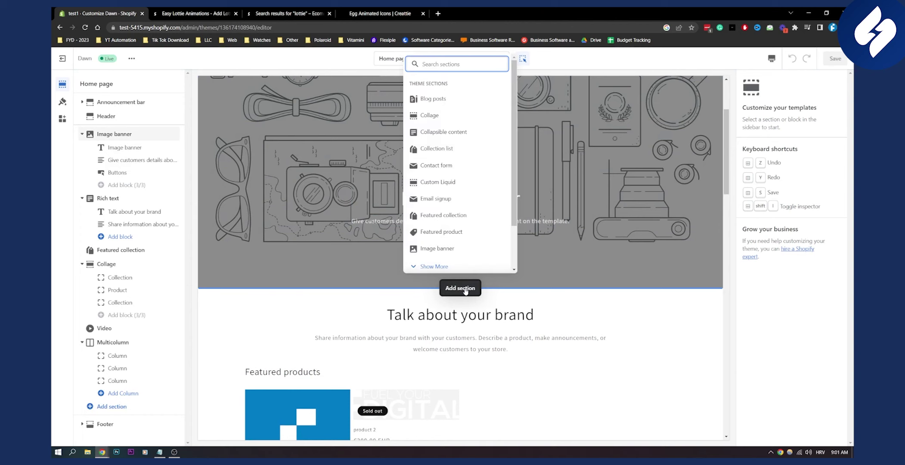
{"action": "left_click", "coordinate": [437, 182]}
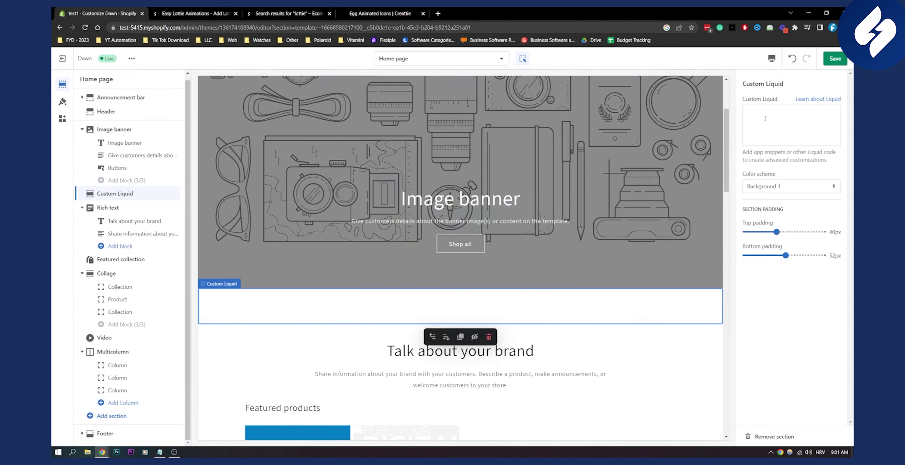
Step: Paste the Creattie egg embed code into the Custom Liquid field and save the theme
{"action": "left_click", "coordinate": [784, 115]}
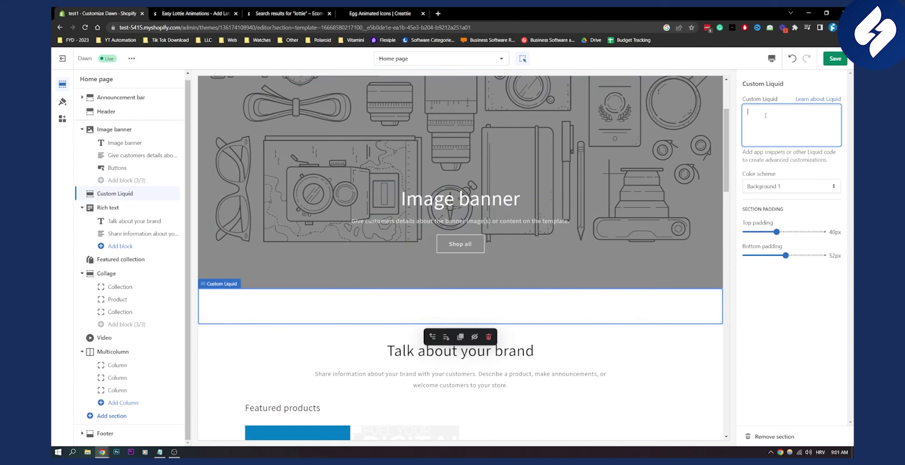
{"action": "key", "text": "ctrl+v"}
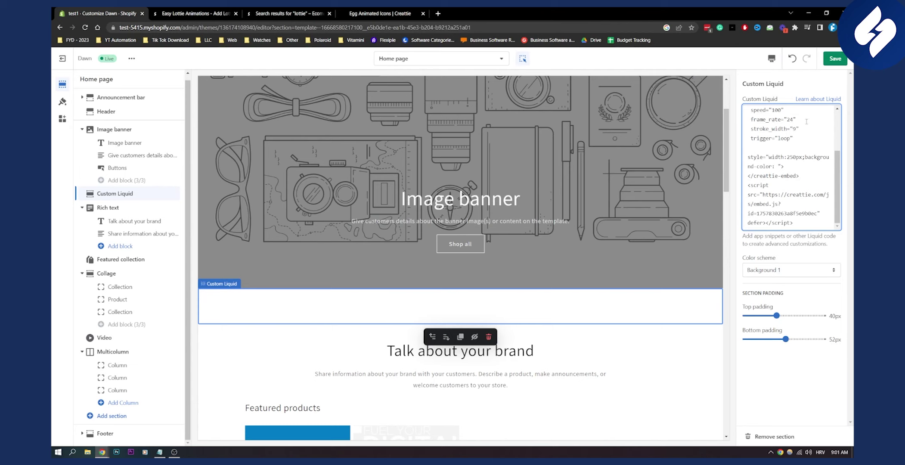
{"action": "scroll", "coordinate": [801, 190], "scroll_direction": "up", "scroll_amount": 2}
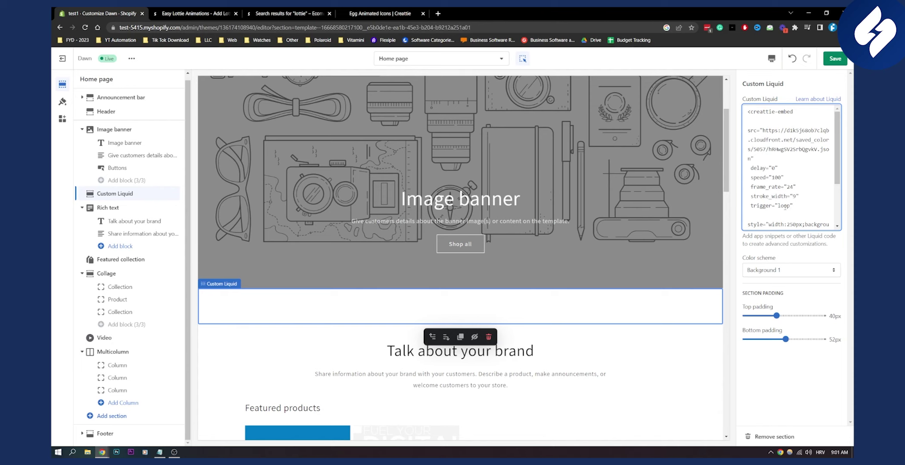
{"action": "scroll", "coordinate": [772, 186], "scroll_direction": "down", "scroll_amount": 2}
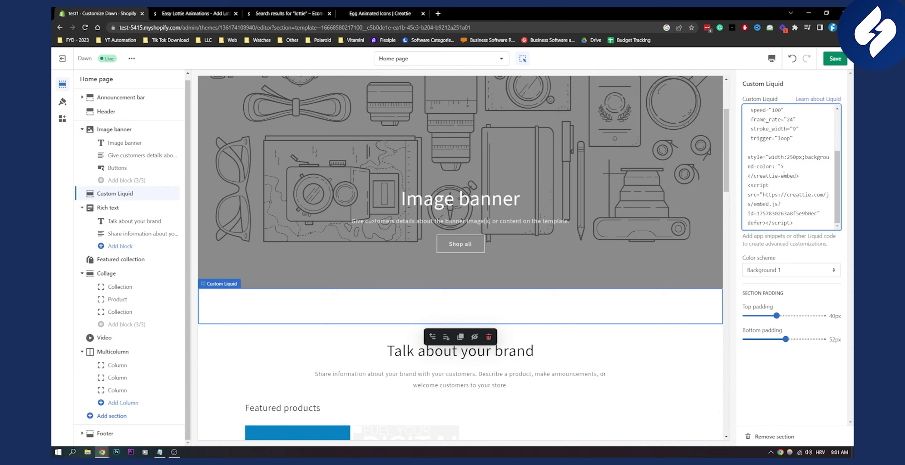
{"action": "key", "text": "ctrl+s"}
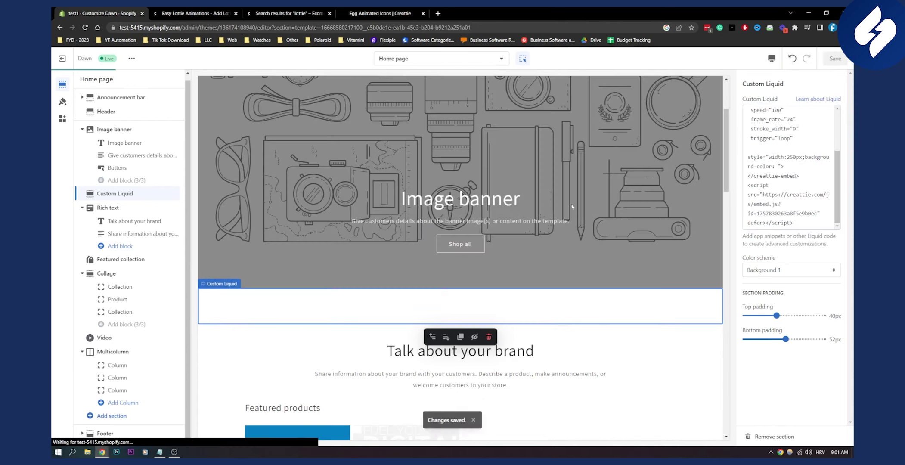
{"action": "scroll", "coordinate": [464, 199], "scroll_direction": "down", "scroll_amount": 3}
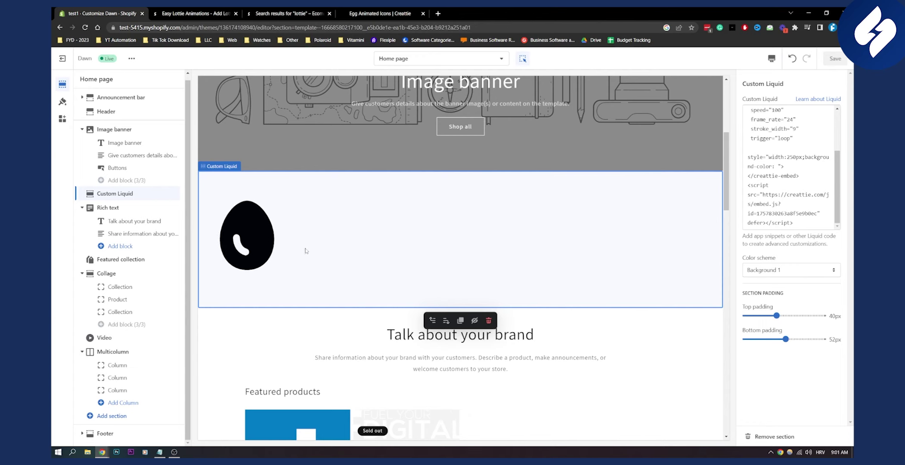
{"action": "scroll", "coordinate": [790, 207], "scroll_direction": "up", "scroll_amount": 2}
Step: Try adding a center attribute after trigger="loop", then erase it, leaving the code unchanged
{"action": "left_click", "coordinate": [797, 207]}
{"action": "key", "text": "Return"}
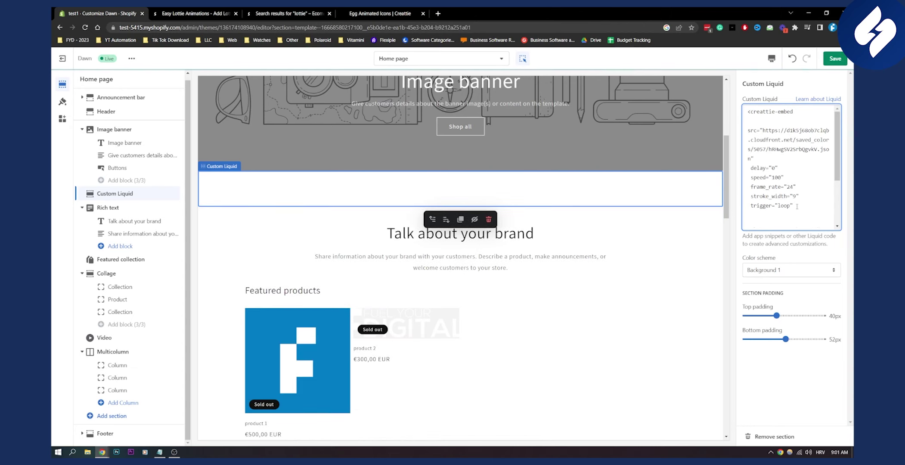
{"action": "key", "text": "ctrl+v"}
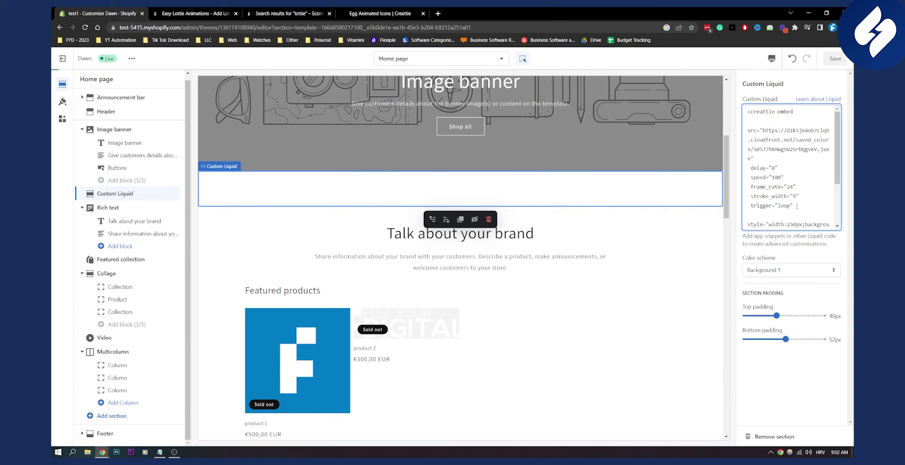
{"action": "type", "text": "ce"}
{"action": "key", "text": "BackSpace"}
{"action": "key", "text": "BackSpace"}
{"action": "key", "text": "BackSpace"}
{"action": "type", "text": "cente"}
{"action": "key", "text": "BackSpace"}
{"action": "key", "text": "BackSpace"}
{"action": "key", "text": "BackSpace"}
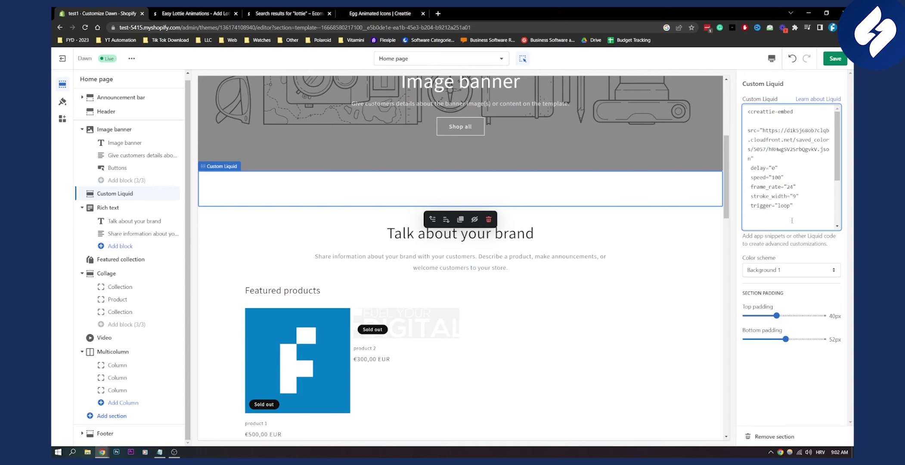
{"action": "key", "text": "BackSpace"}
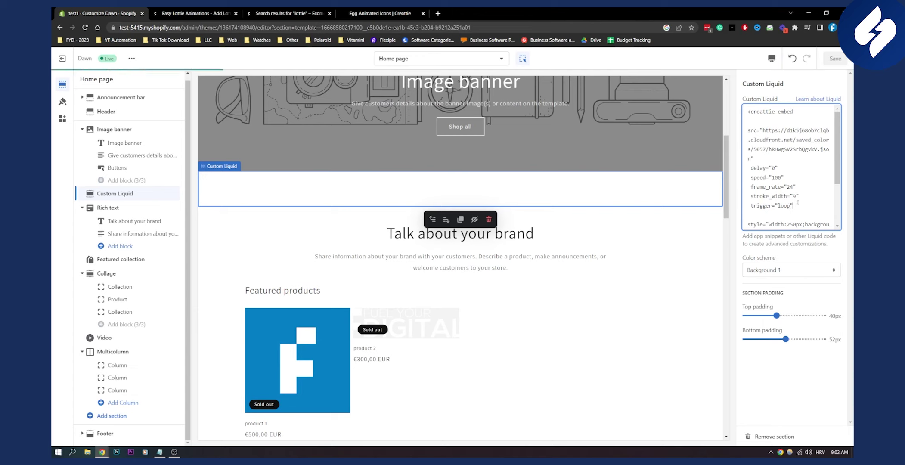